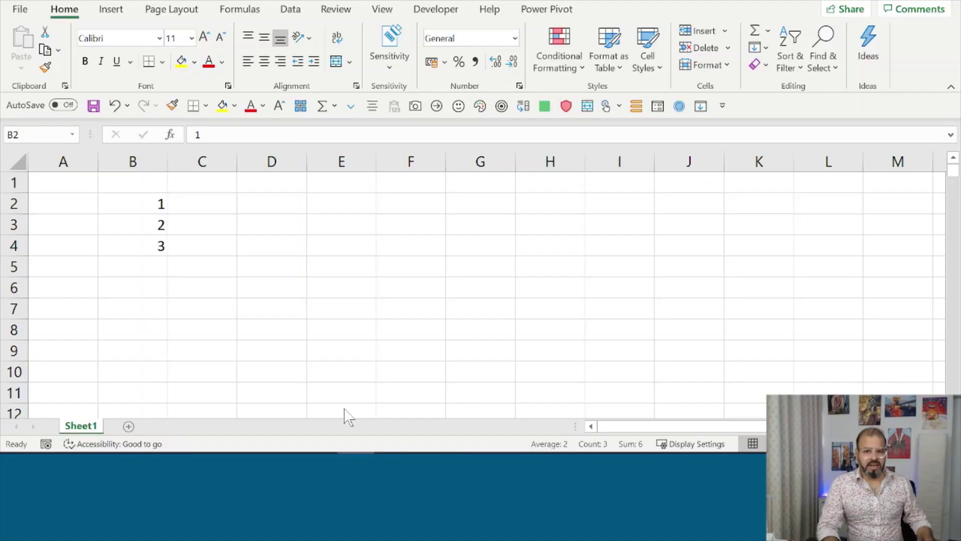
Delete the numbers 1 to 9 from B2:B10 and leave B2 selected
drag(150, 200, 156, 376)
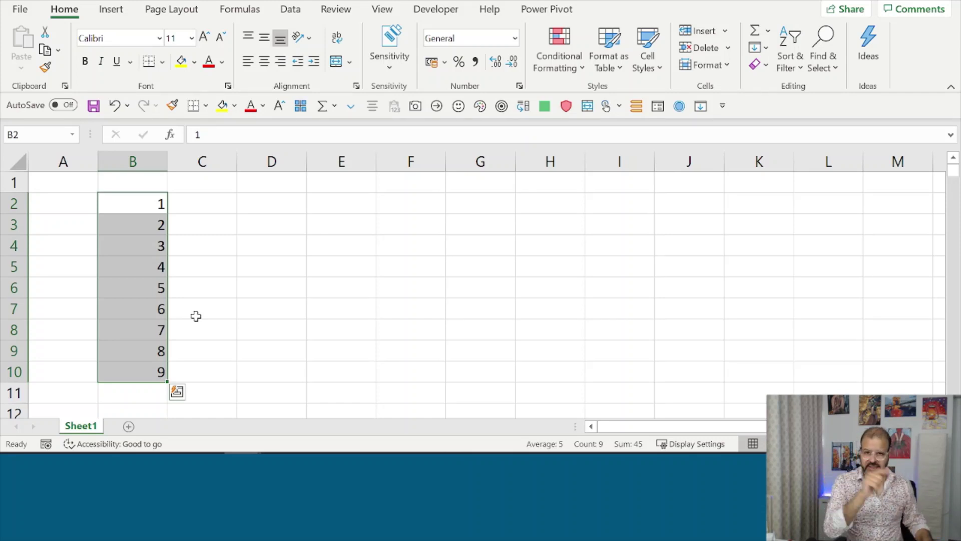
key(Escape)
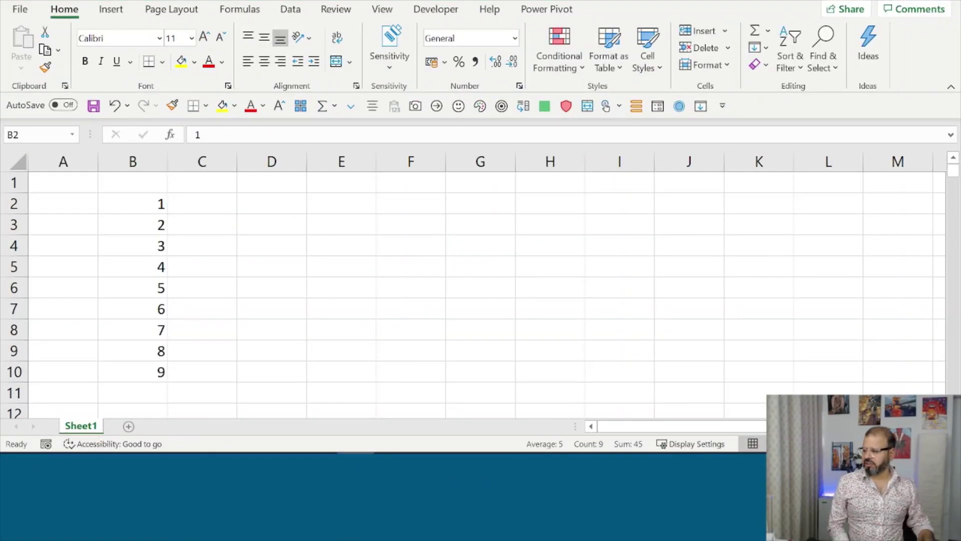
click(163, 200)
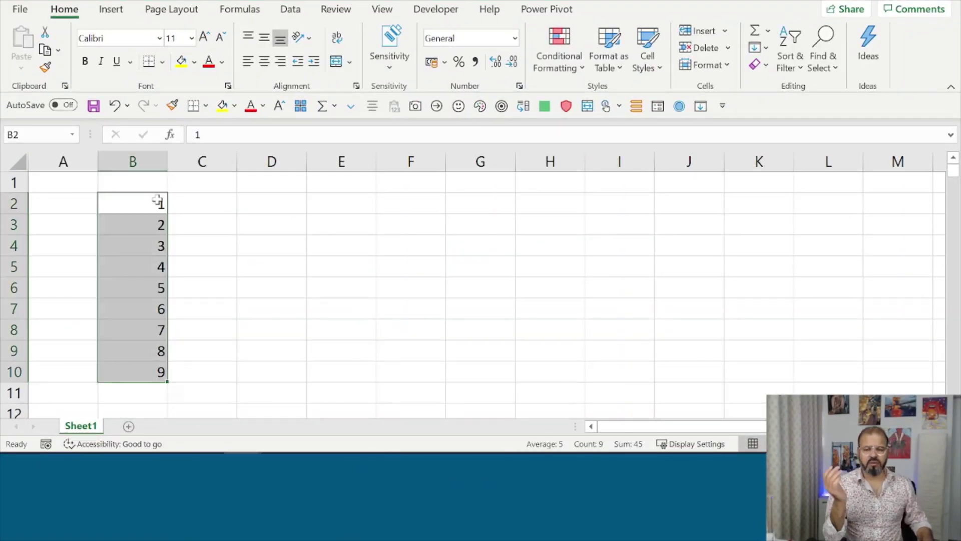
click(150, 202)
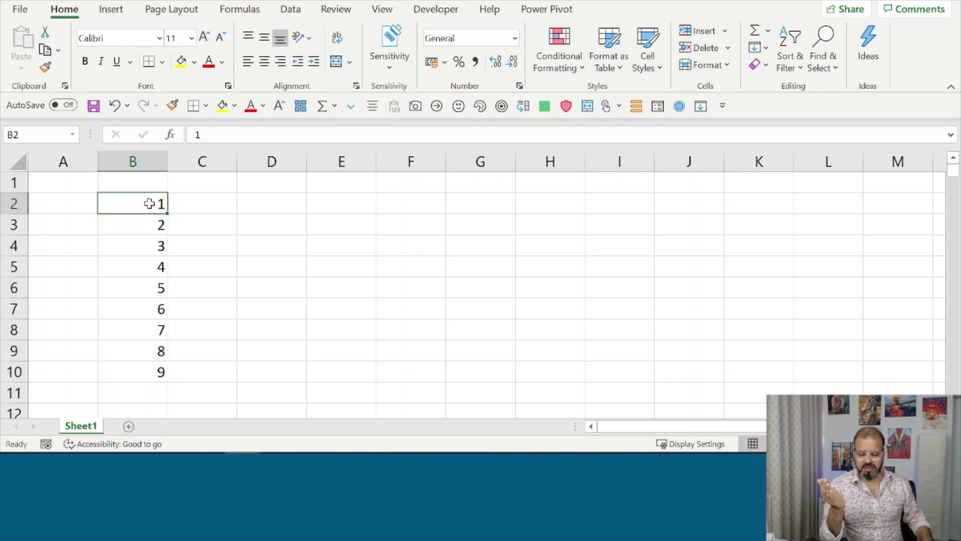
drag(150, 202, 159, 369)
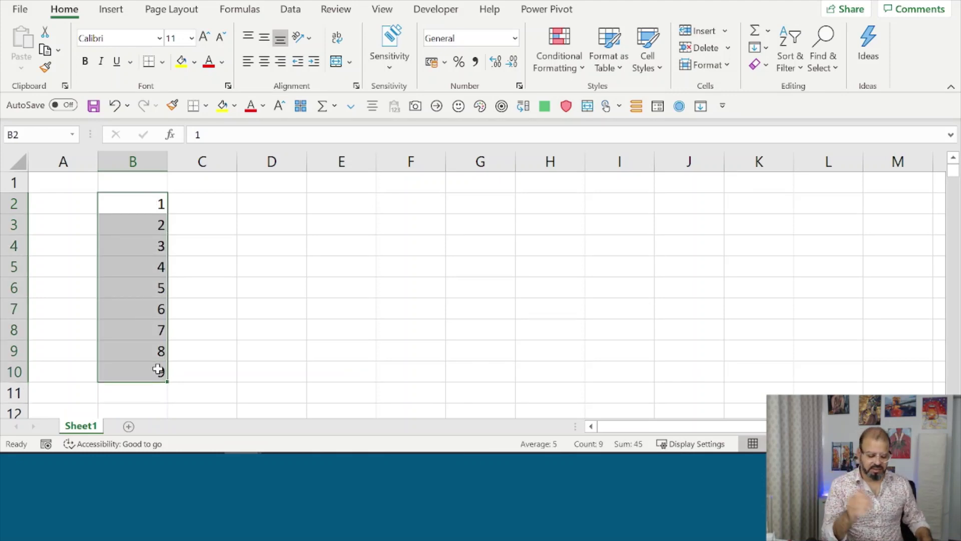
key(Delete)
click(149, 196)
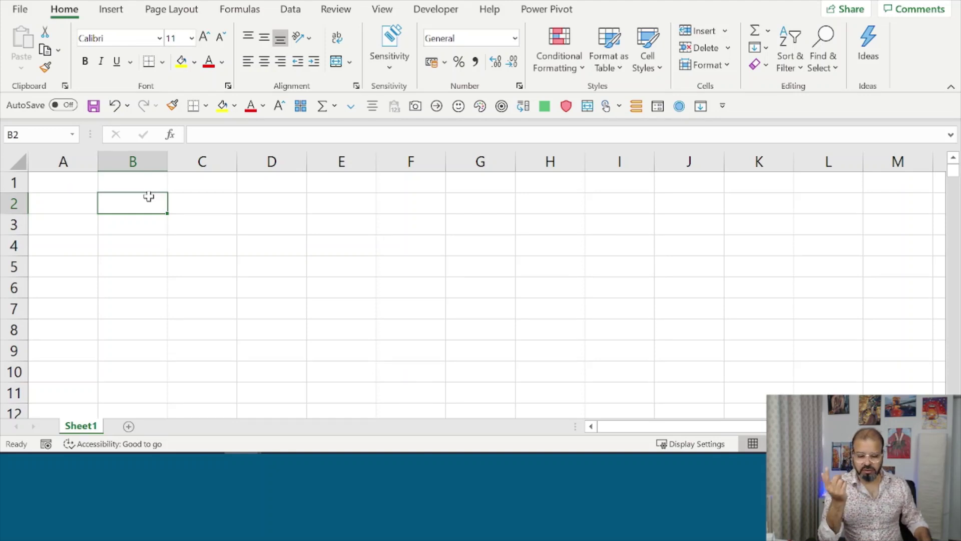
Enter 1 in B2 and fill a column series with stop value 2000
text(1)
click(145, 207)
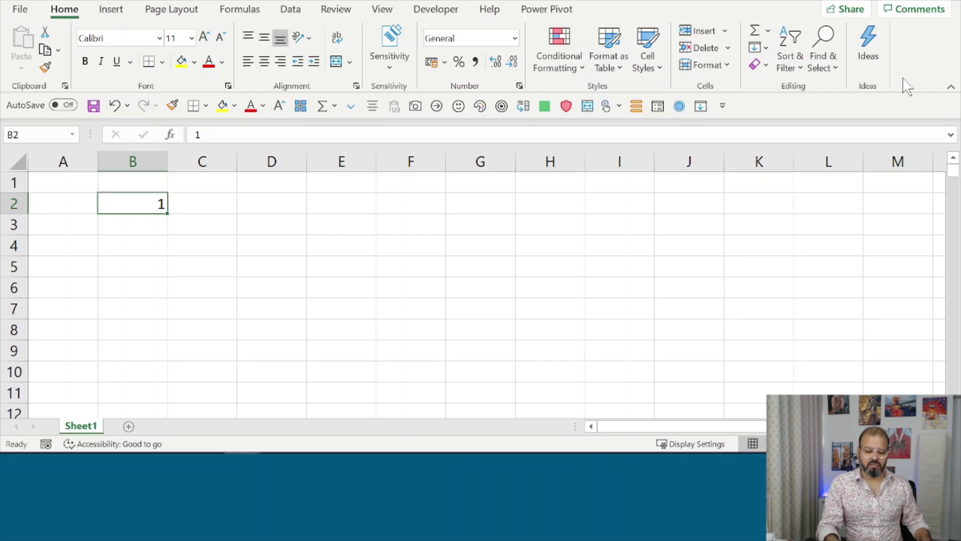
click(764, 48)
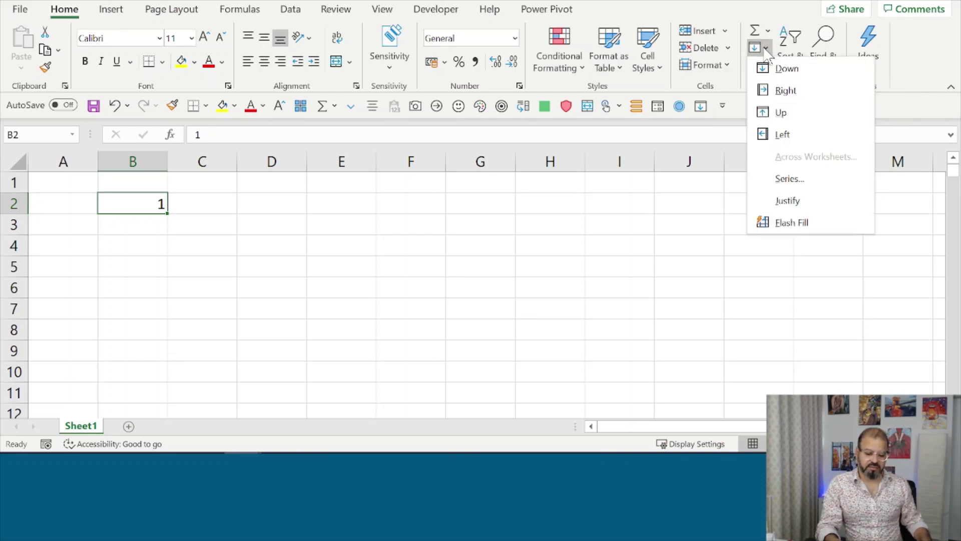
click(795, 176)
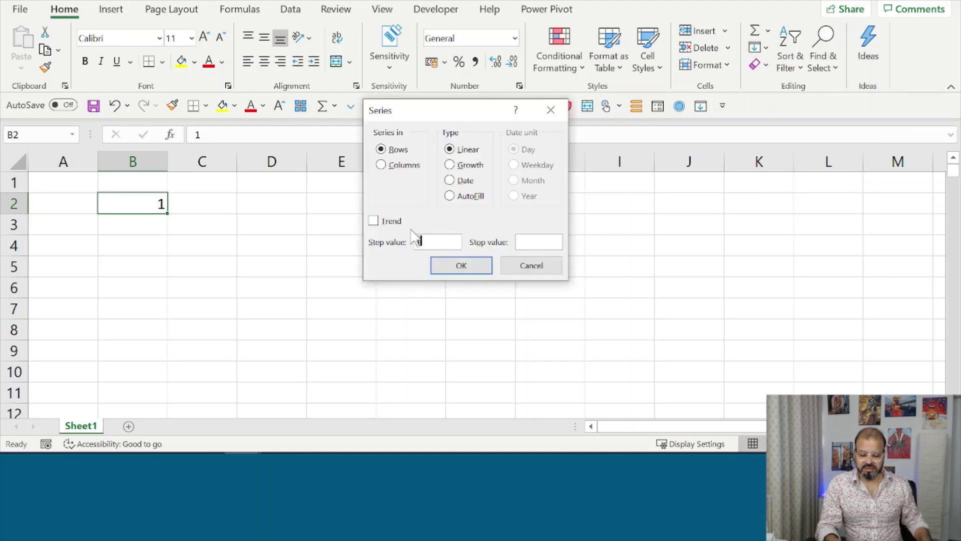
click(381, 165)
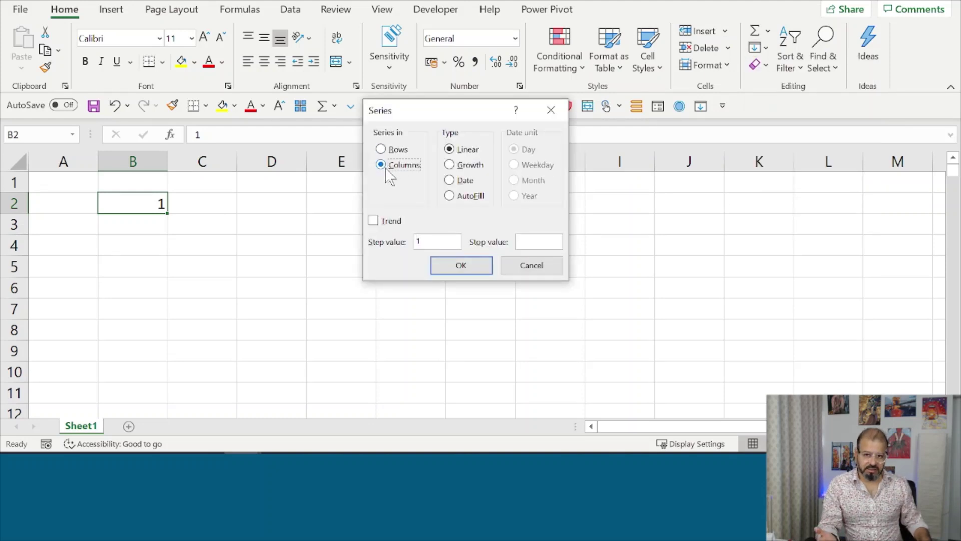
click(520, 242)
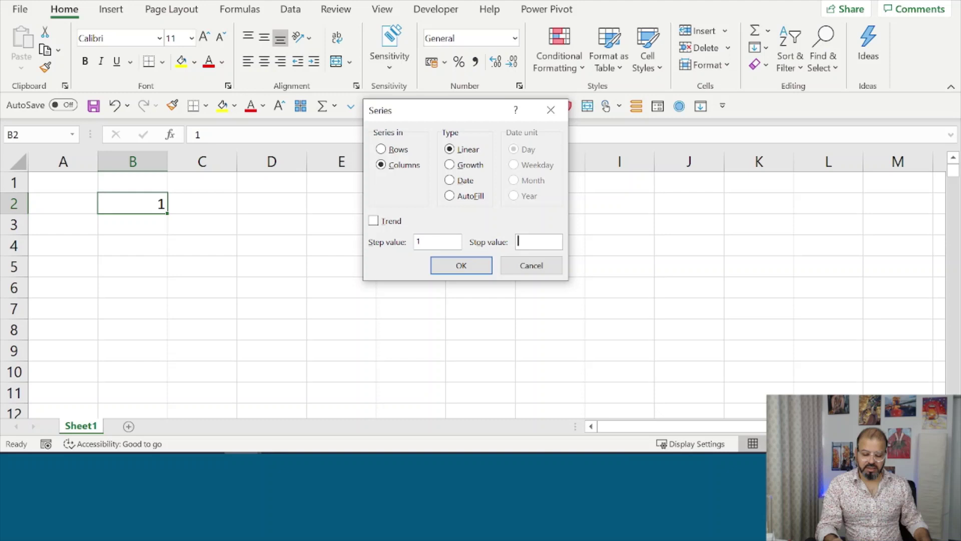
text(2000)
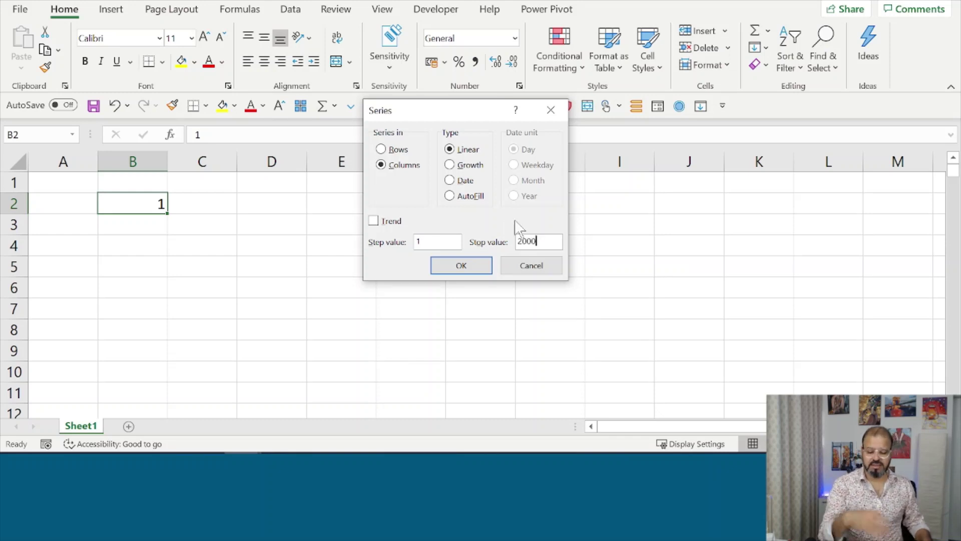
click(468, 265)
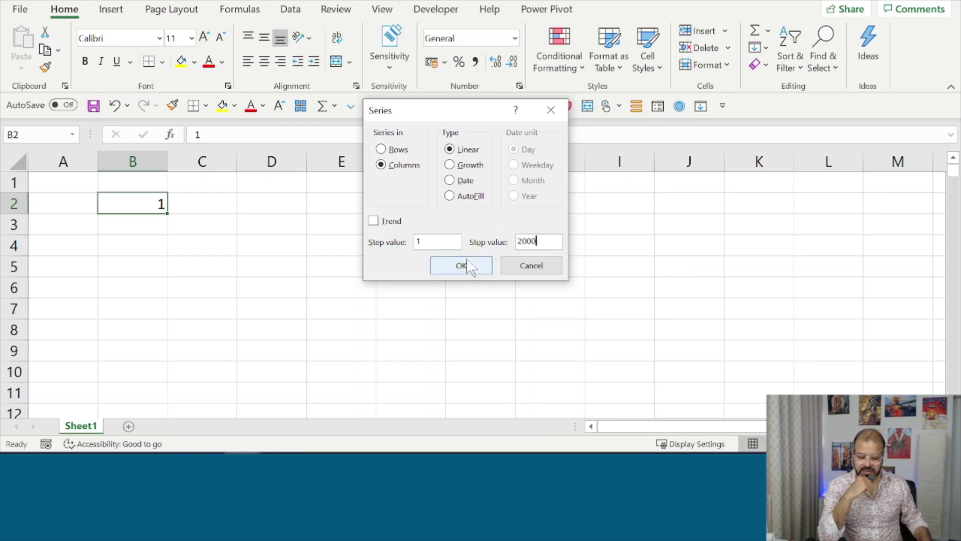
Check the series runs to 2000 with Ctrl+Down, then return to B2
click(161, 265)
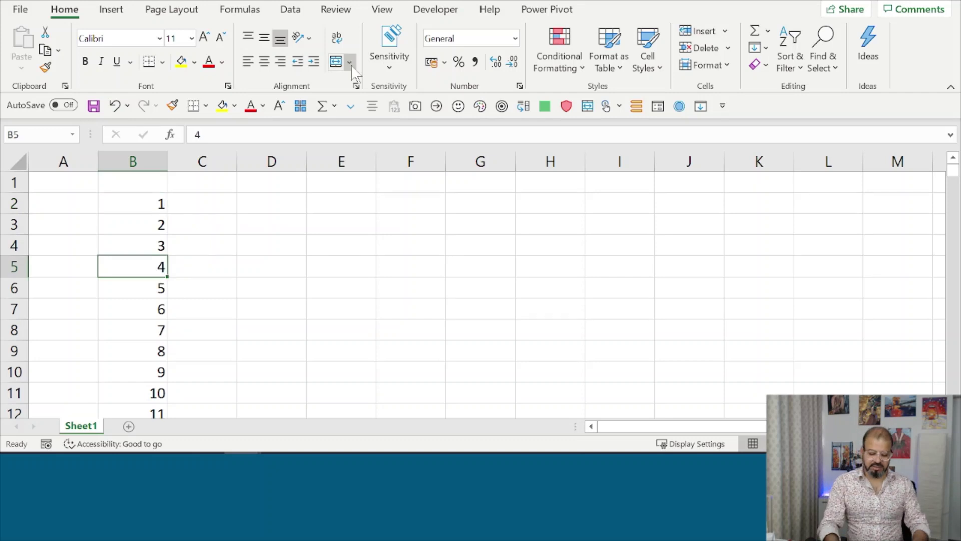
key(ctrl+Down)
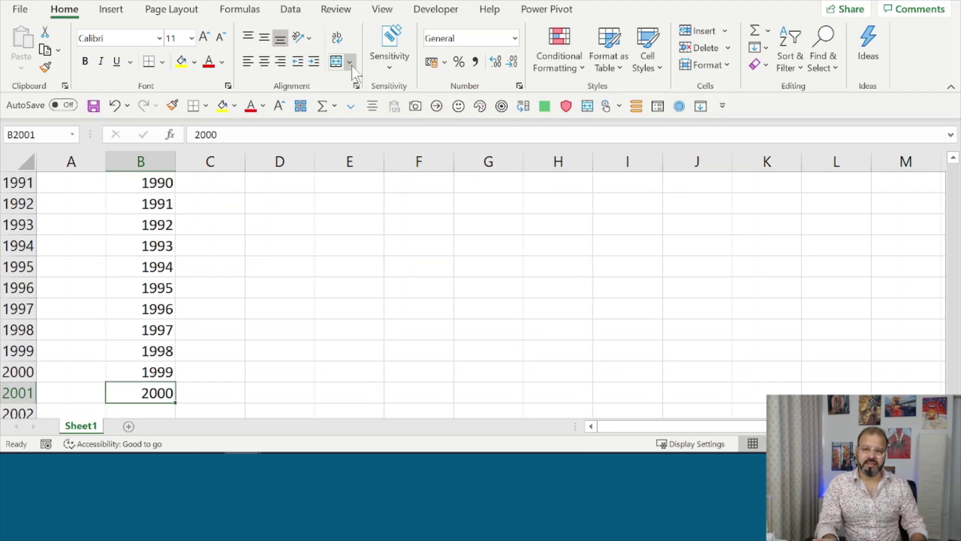
key(ctrl+Up)
key(Down)
key(Up)
key(Up)
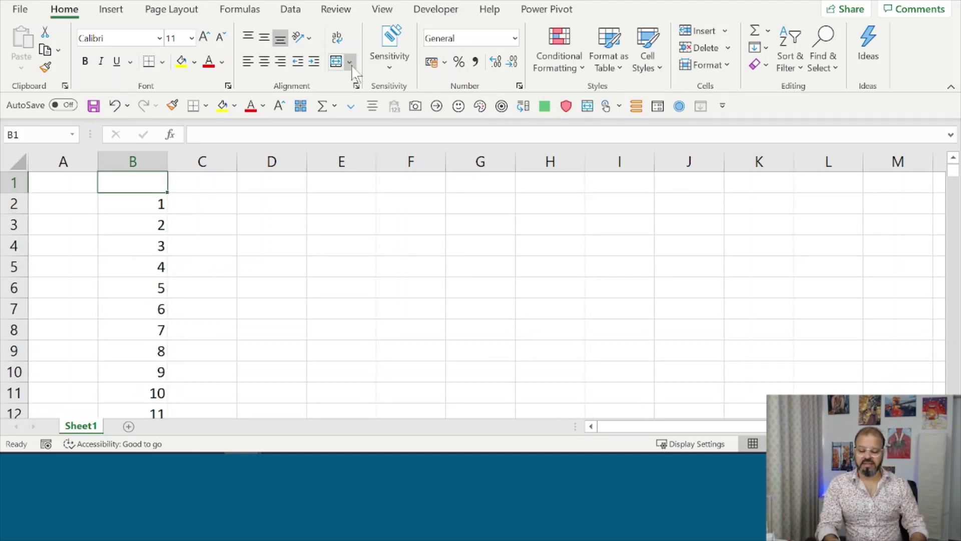
key(Down)
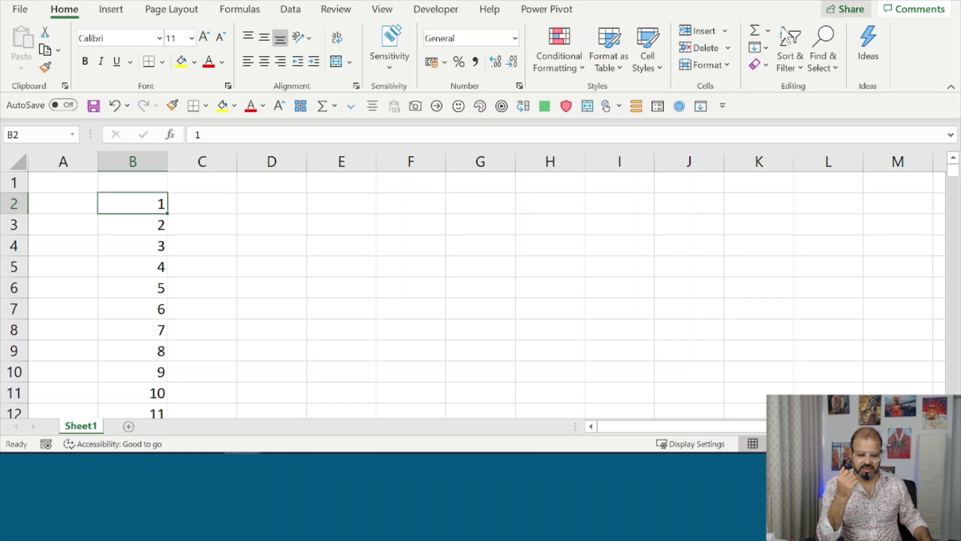
Fill row 2 with a step-2 series, stop value 5000, giving 1, 3, 5 … 23
click(758, 47)
click(788, 180)
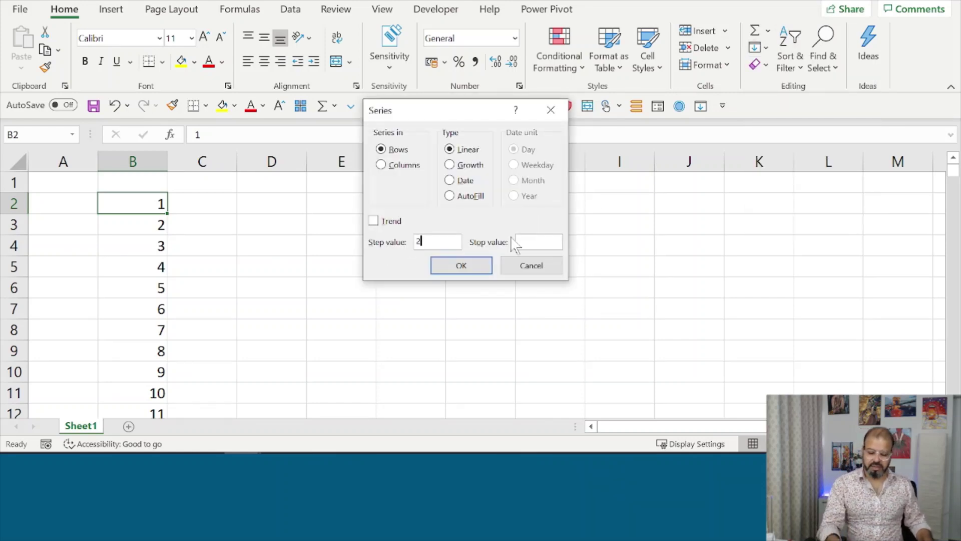
text(22)
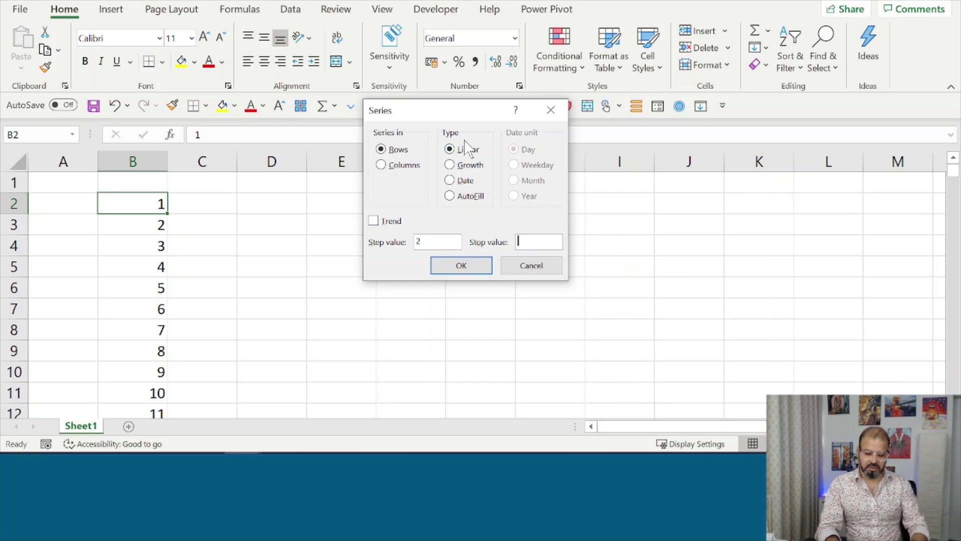
key(BackSpace)
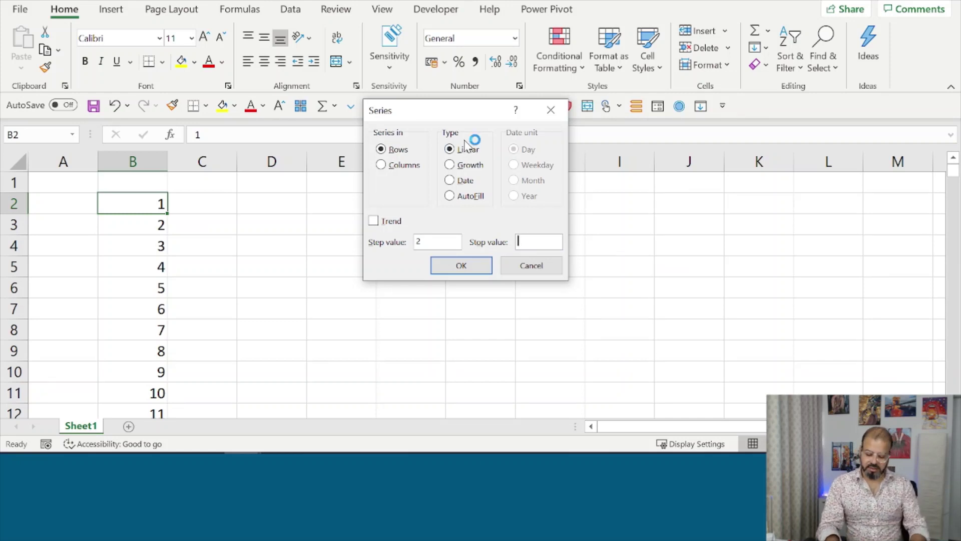
text(5000)
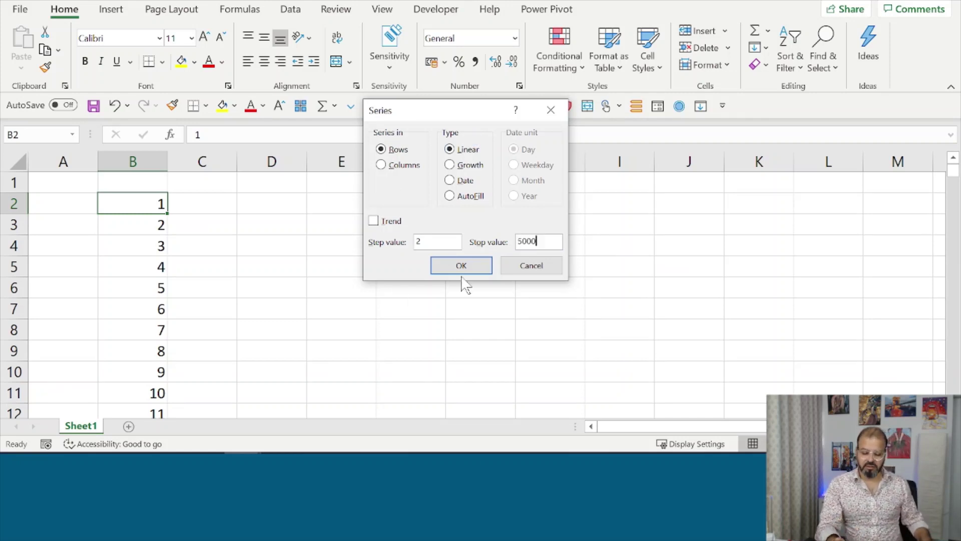
click(465, 270)
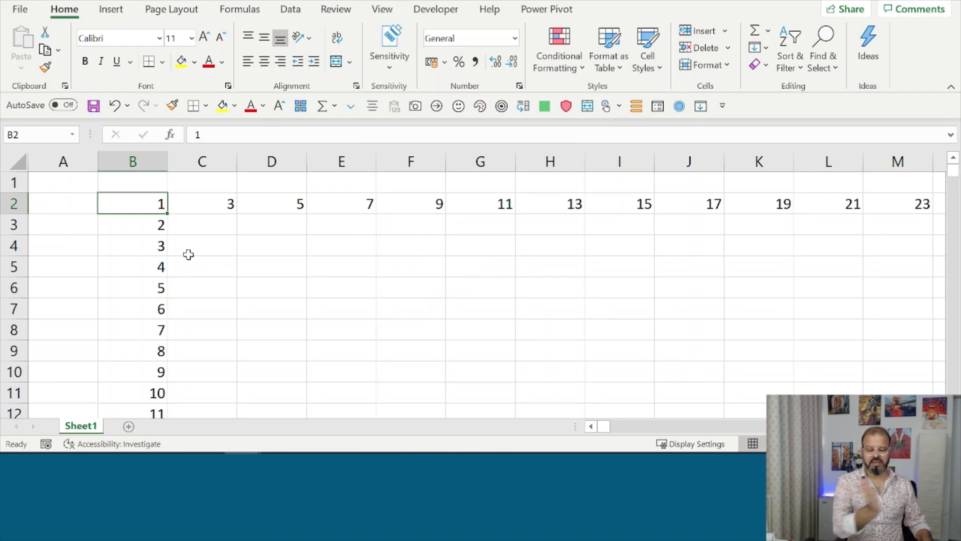
click(760, 45)
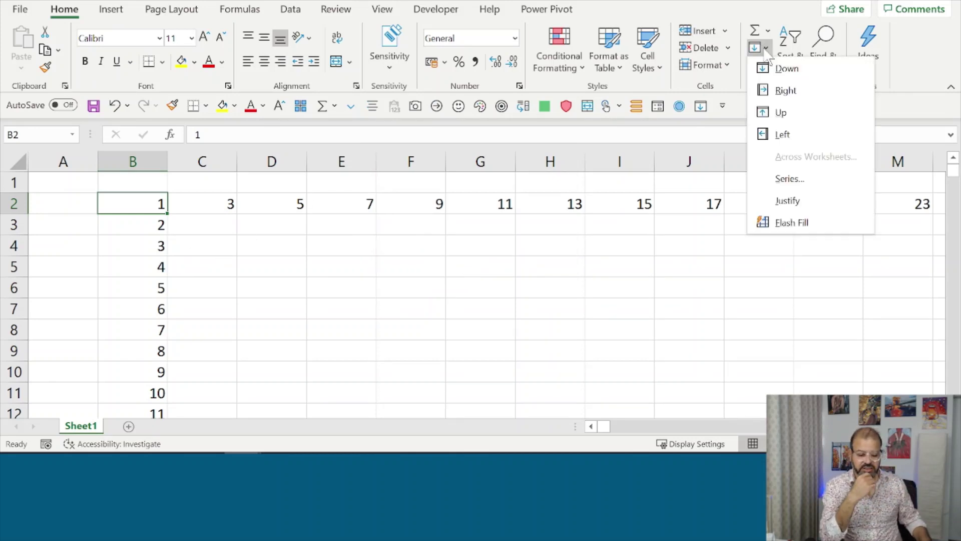
click(793, 178)
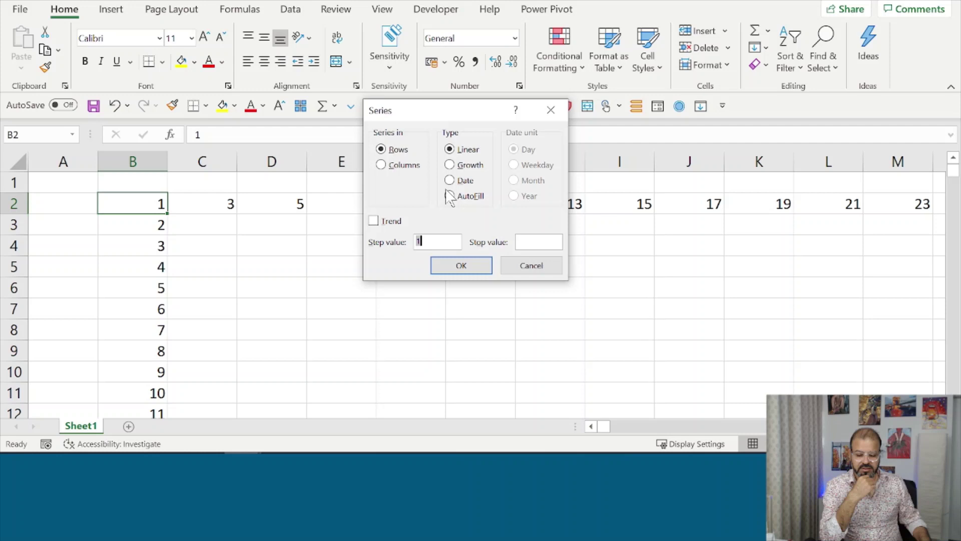
click(397, 168)
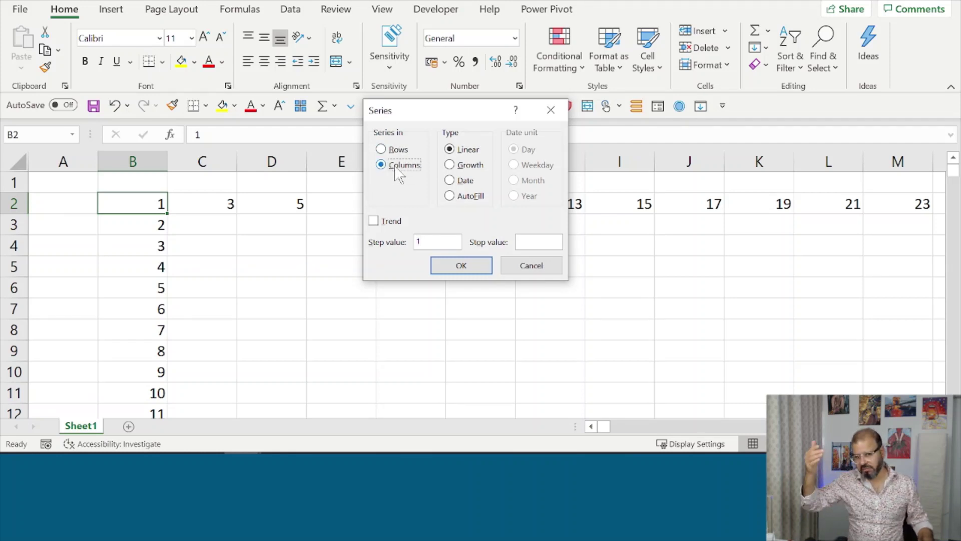
click(548, 266)
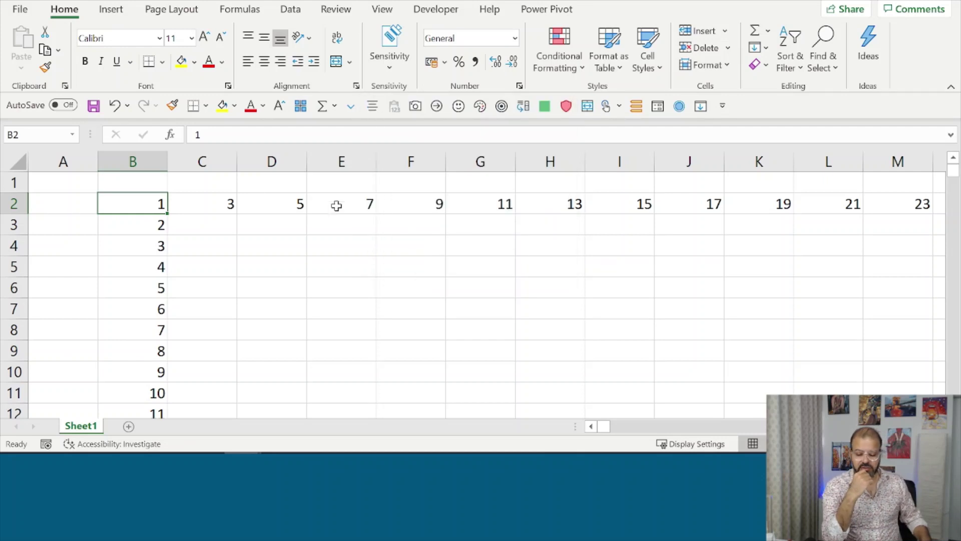
click(217, 196)
drag(160, 202, 345, 206)
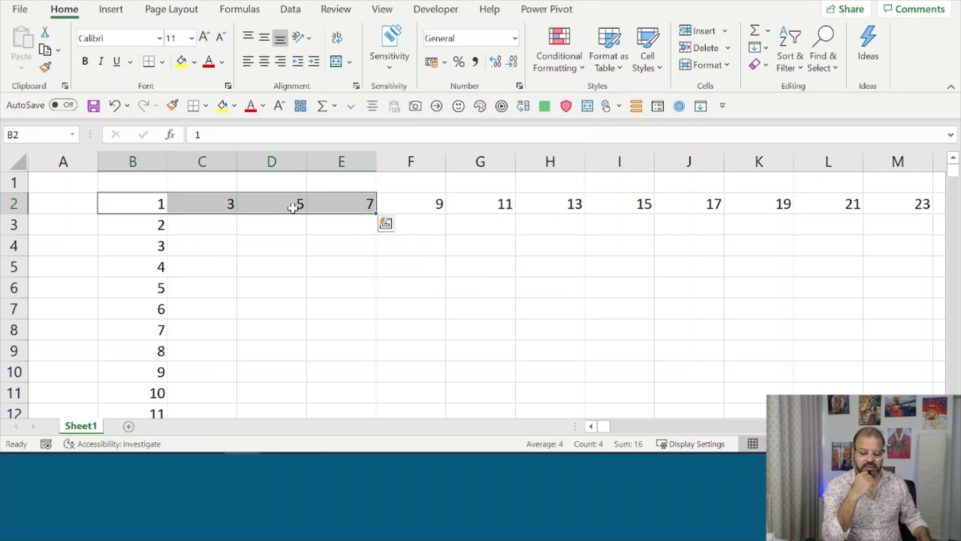
click(221, 205)
click(361, 208)
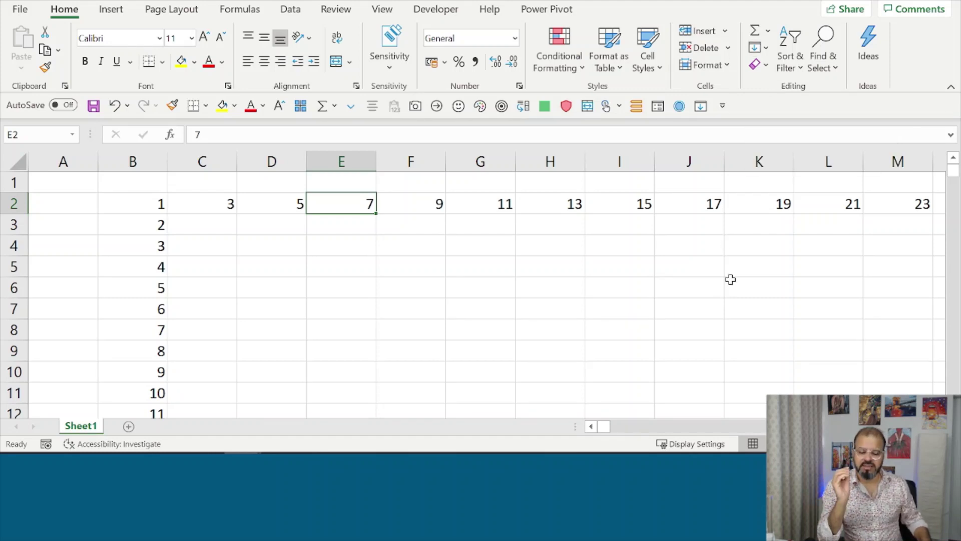
Add Fill Series from All Commands to the Quick Access Toolbar
click(721, 107)
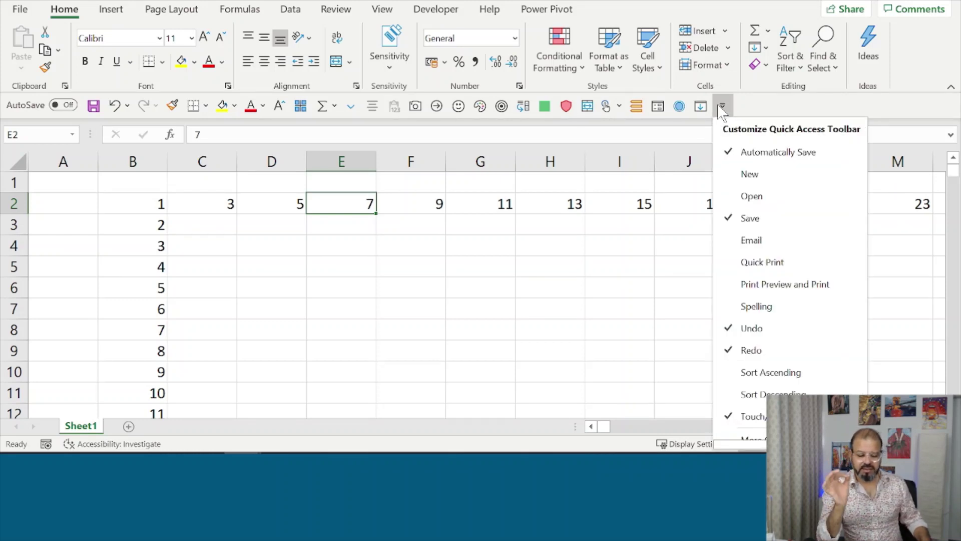
scroll(794, 361, down, 1)
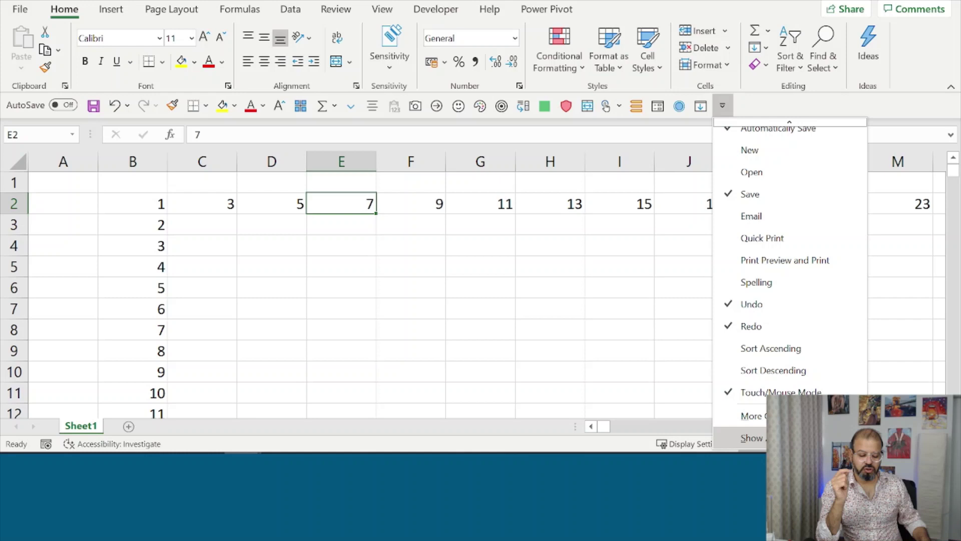
click(750, 416)
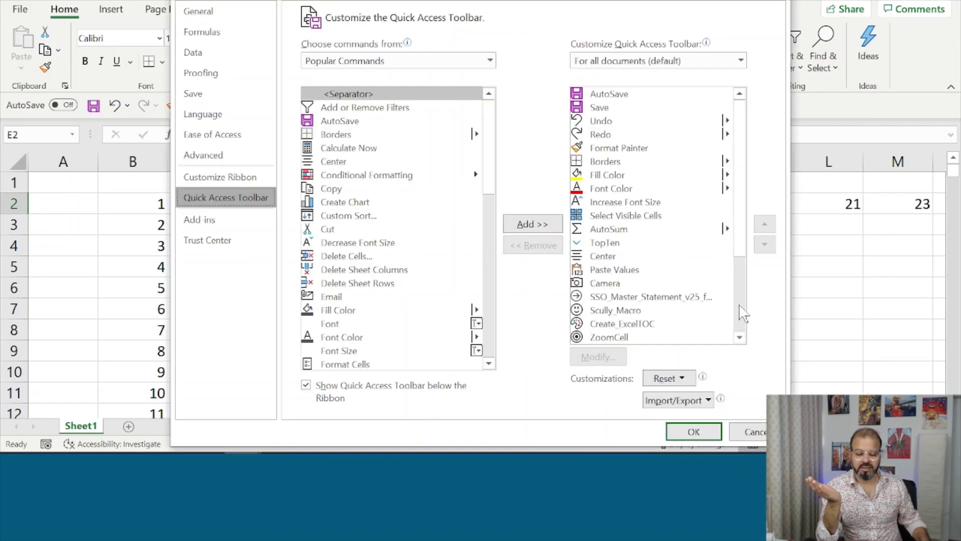
click(470, 61)
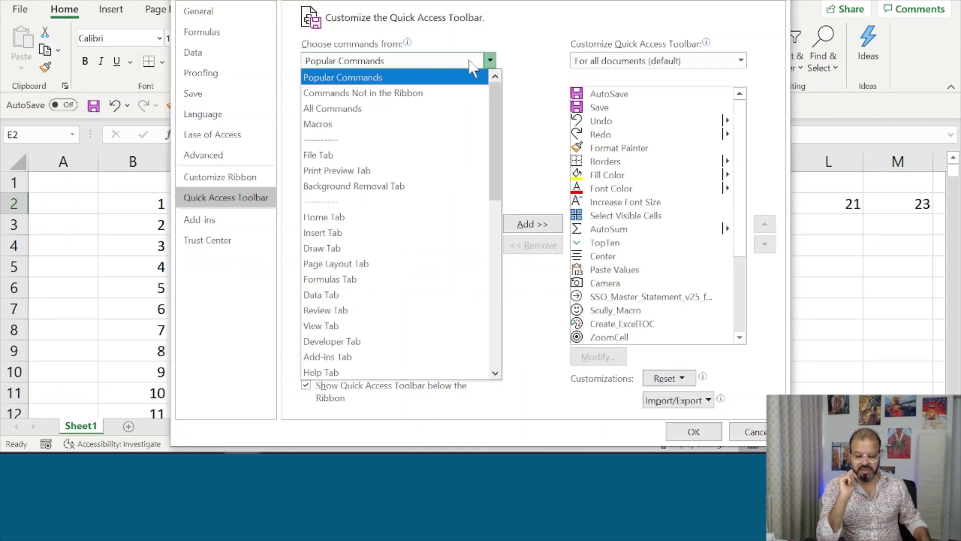
key(Escape)
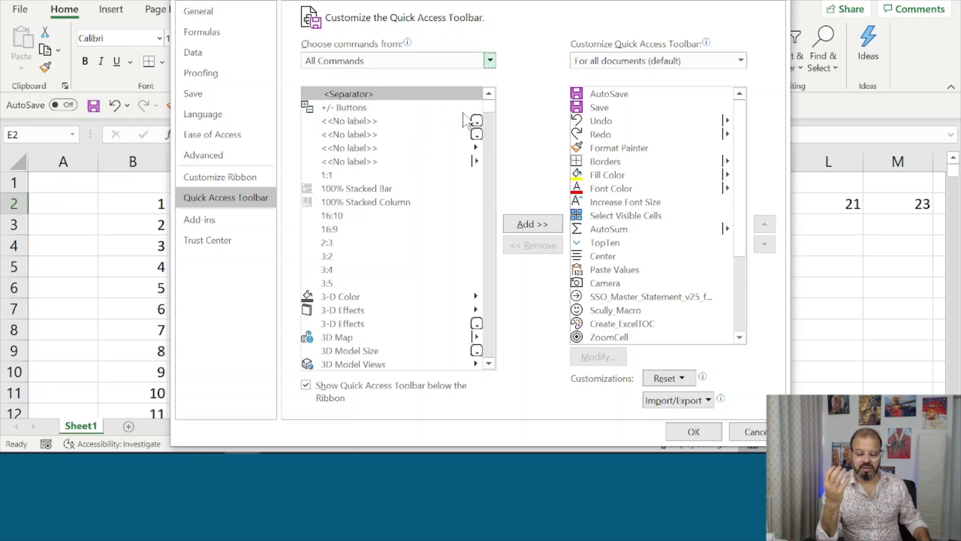
click(384, 216)
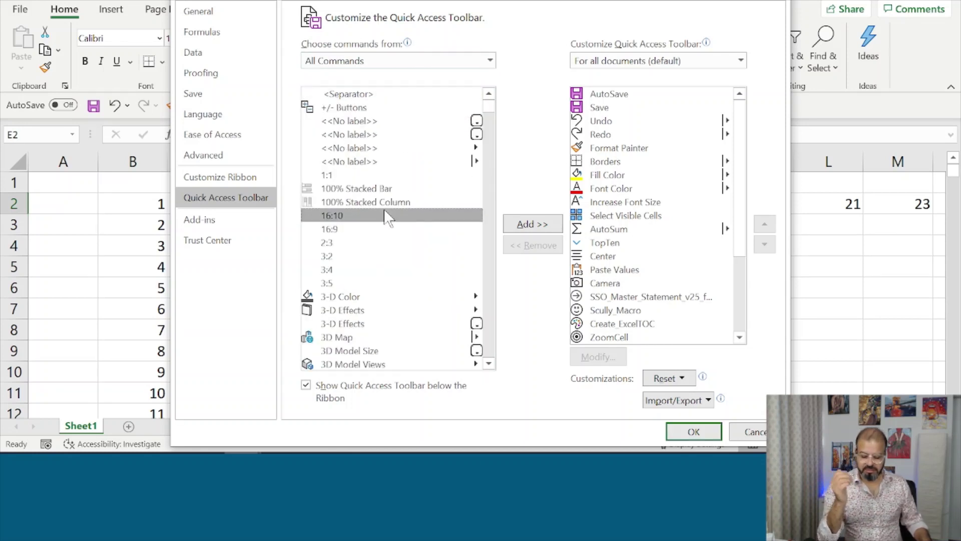
key(f)
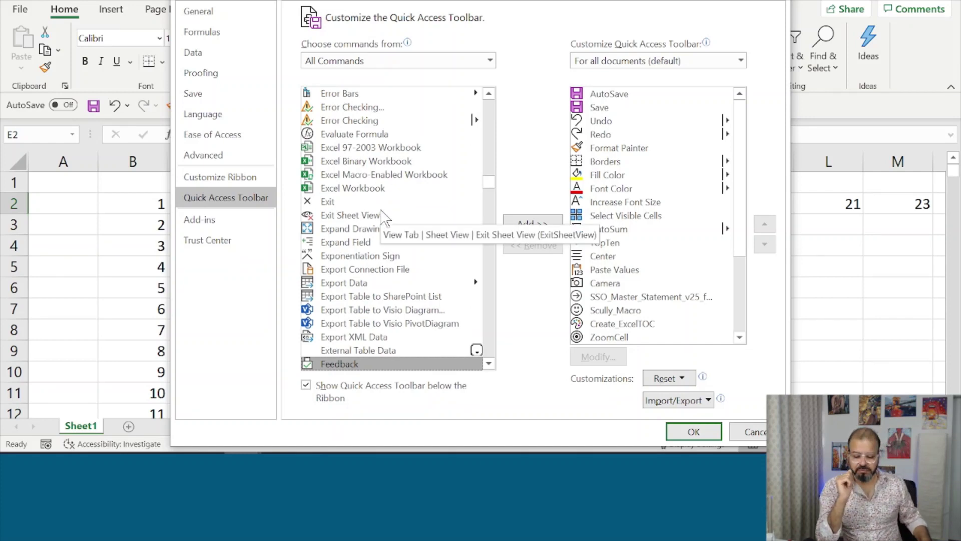
scroll(384, 215, down, 7)
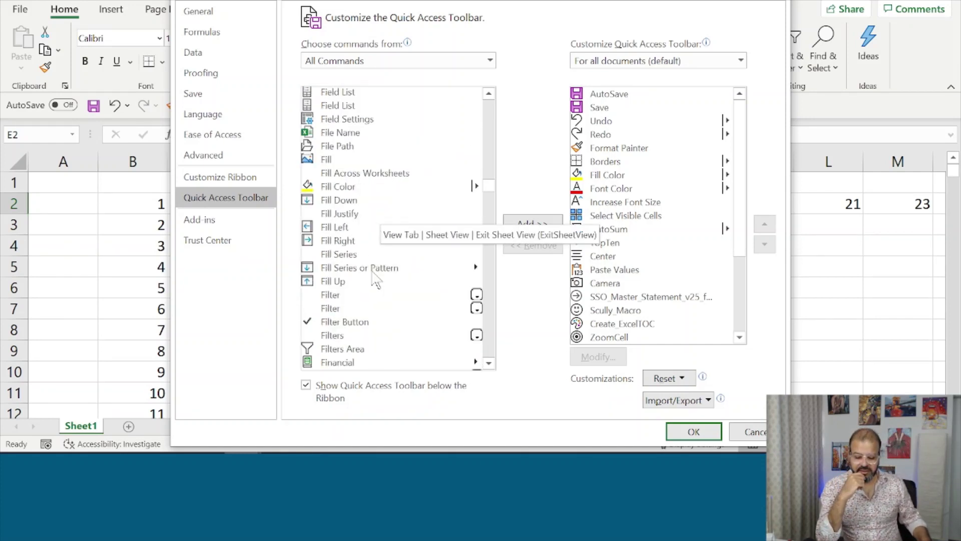
click(361, 256)
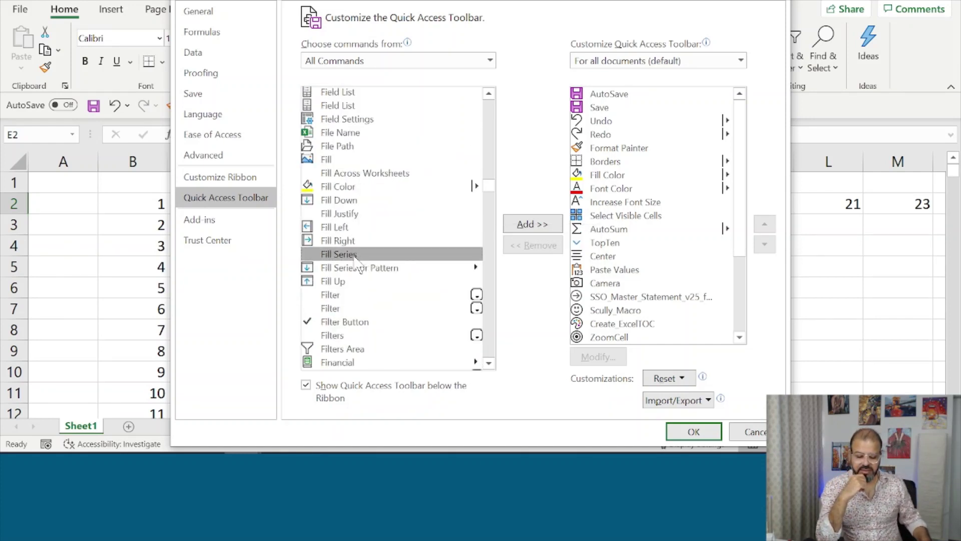
click(547, 224)
key(Return)
Remove Fill Down from the Quick Access Toolbar and apply the changes
scroll(721, 250, down, 3)
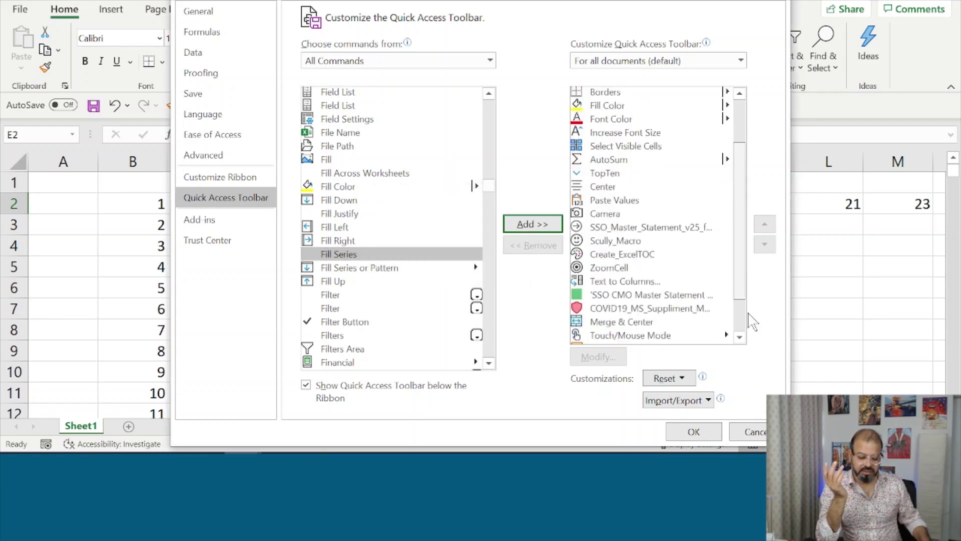
click(628, 337)
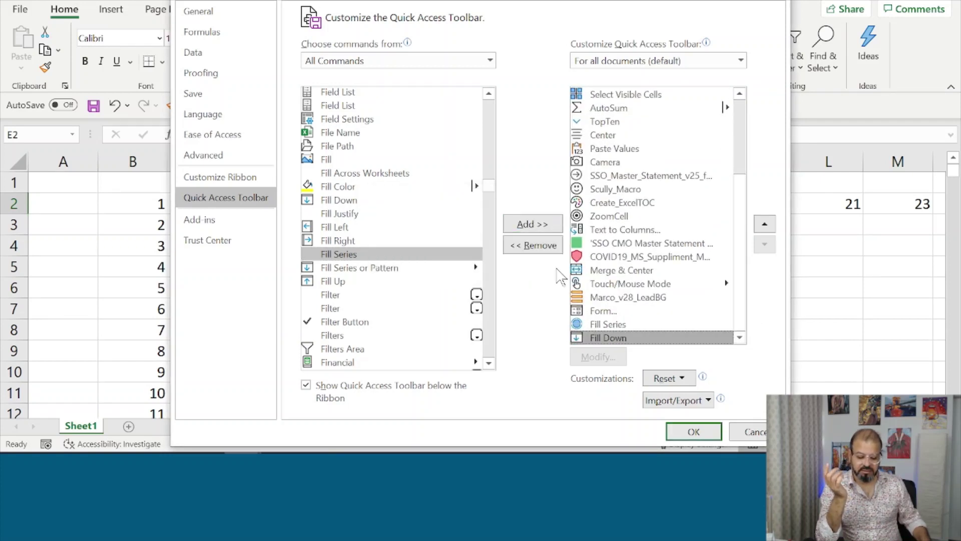
click(545, 246)
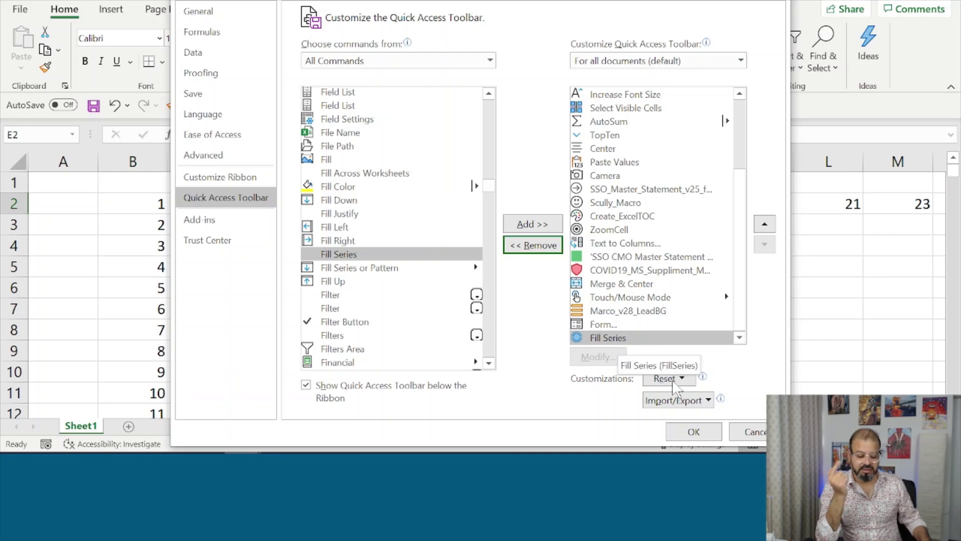
click(691, 432)
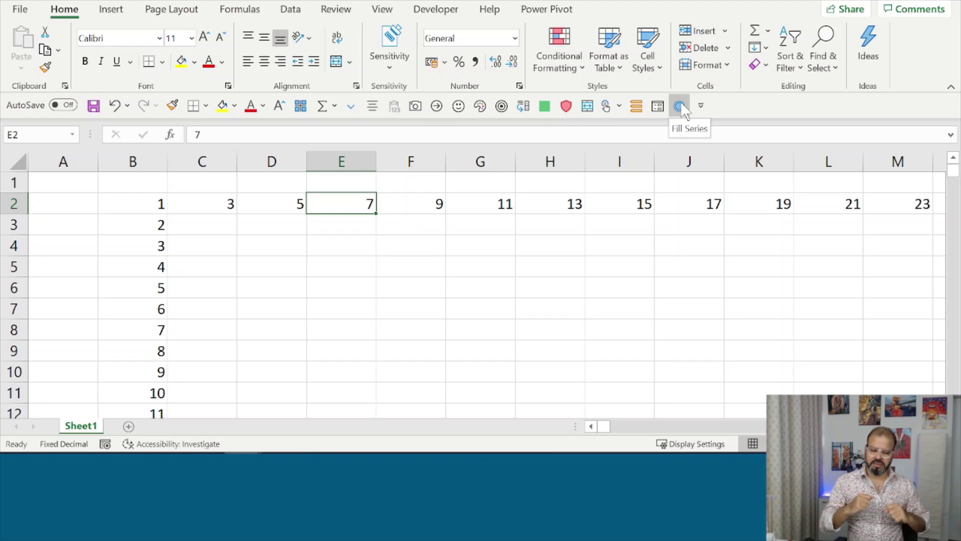
click(679, 107)
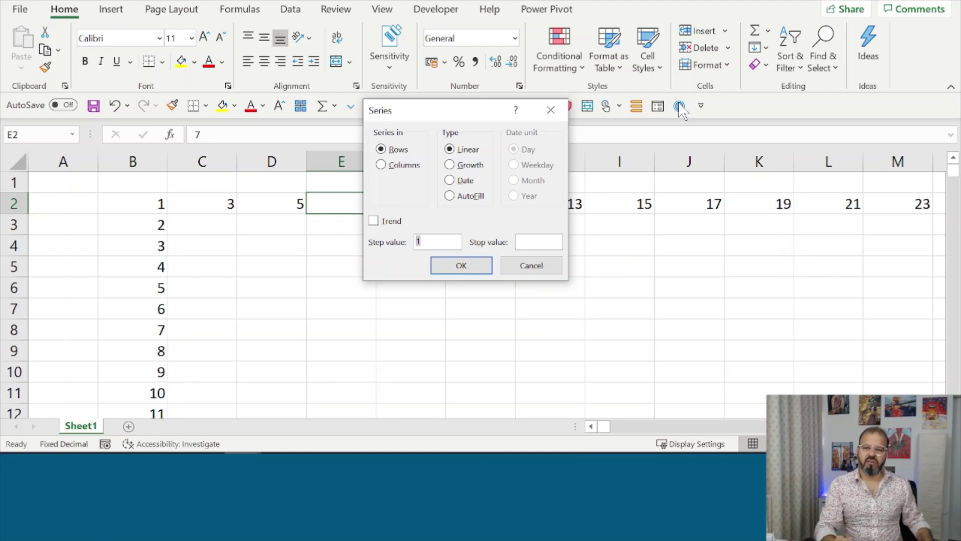
click(541, 268)
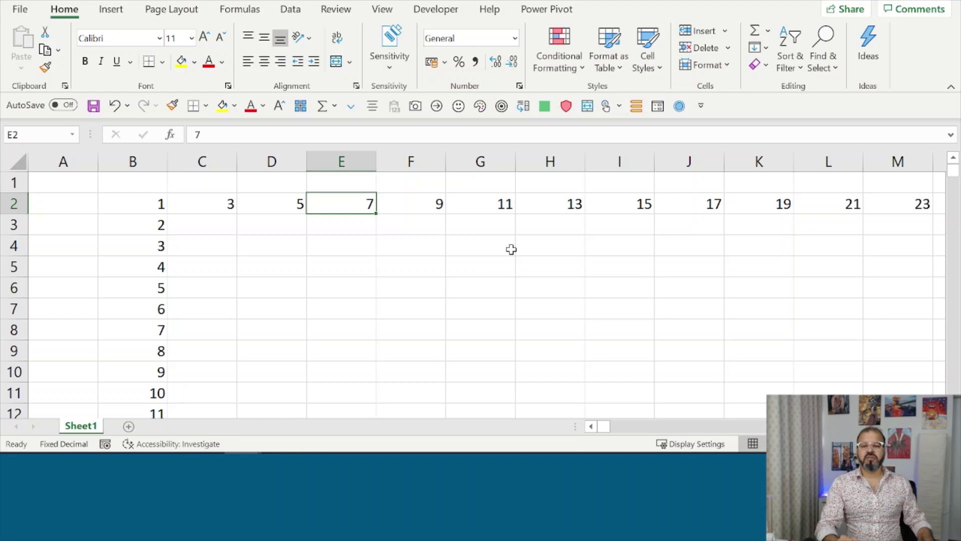